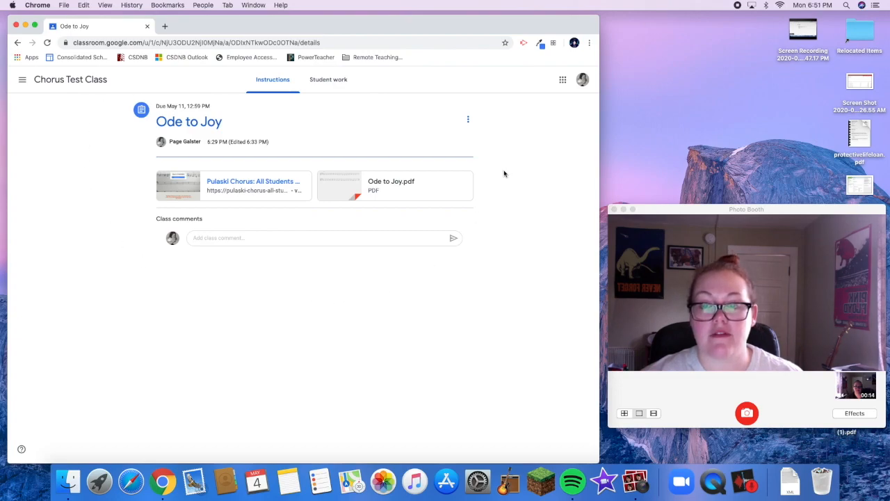
# Open the assignment's Ode to Joy.pdf in a new browser tab and view it
pyautogui.rightClick(386, 192)
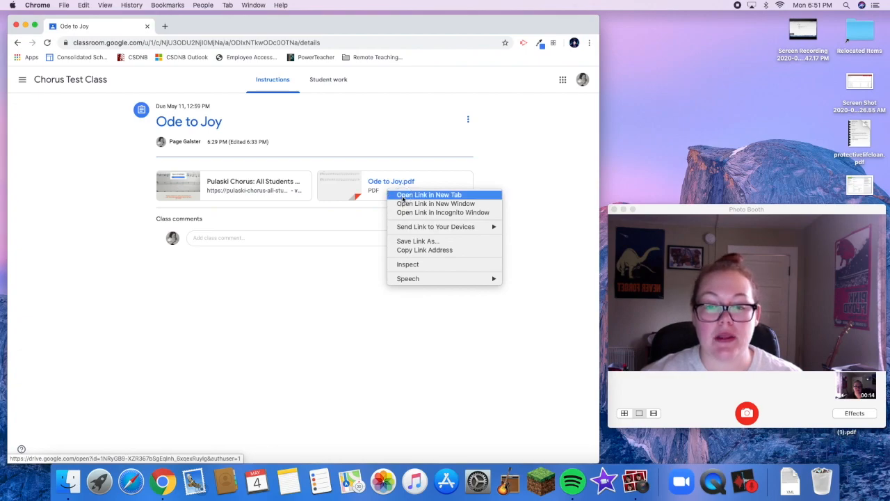
pyautogui.click(404, 196)
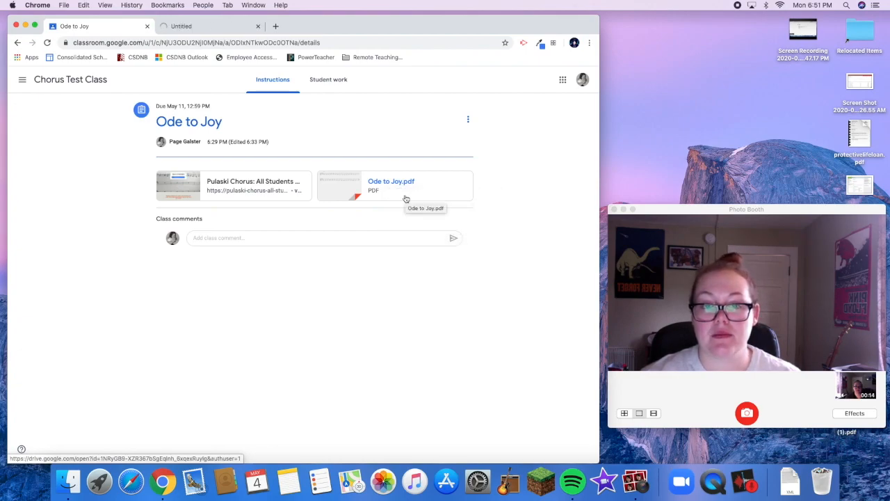
pyautogui.click(239, 26)
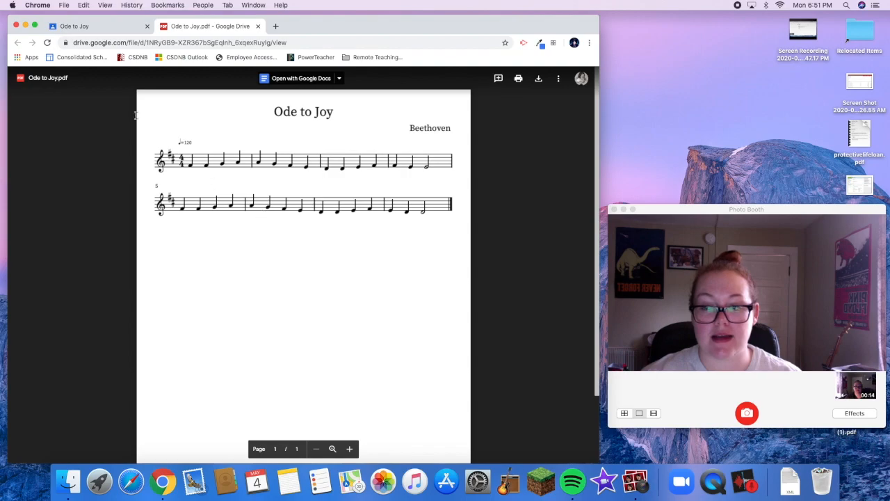
# Open the Pulaski Chorus Noteflight score from the Ode to Joy assignment and sign in with the school Google account
pyautogui.click(84, 28)
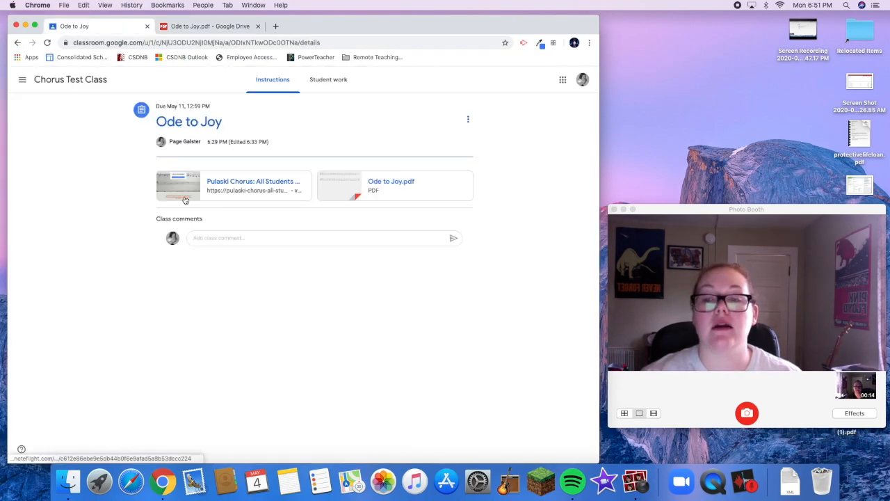
pyautogui.click(234, 185)
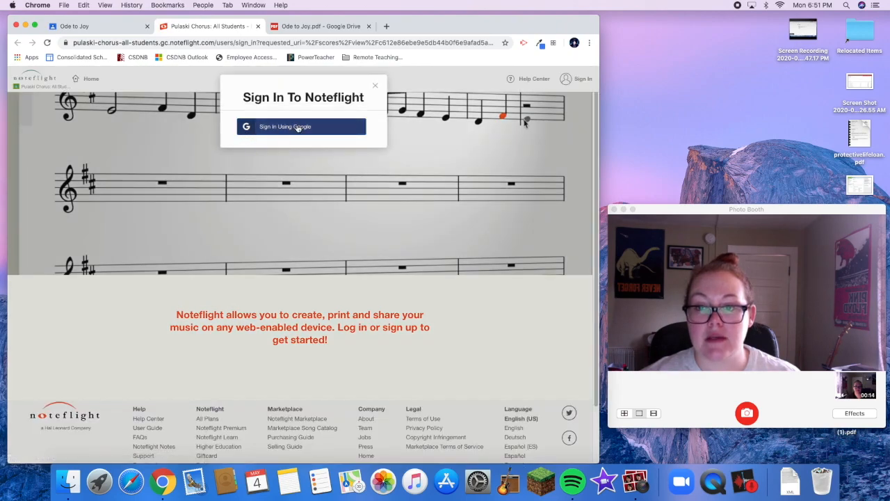
pyautogui.click(298, 128)
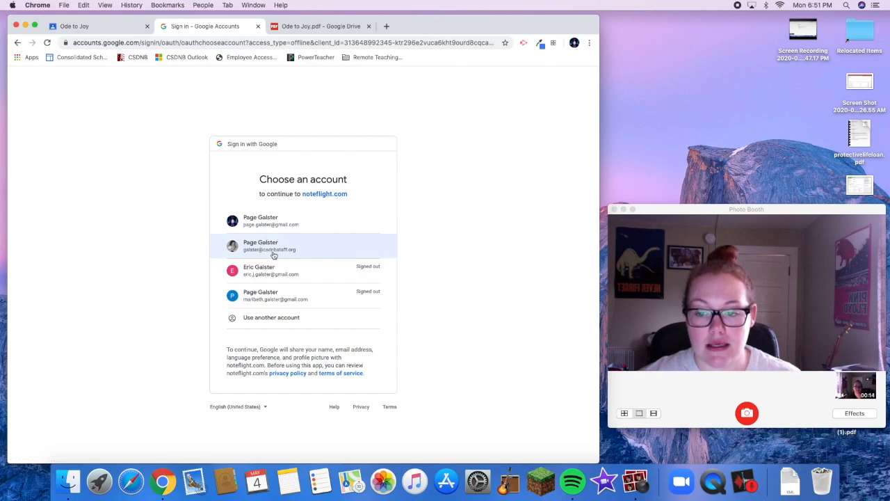
pyautogui.click(274, 254)
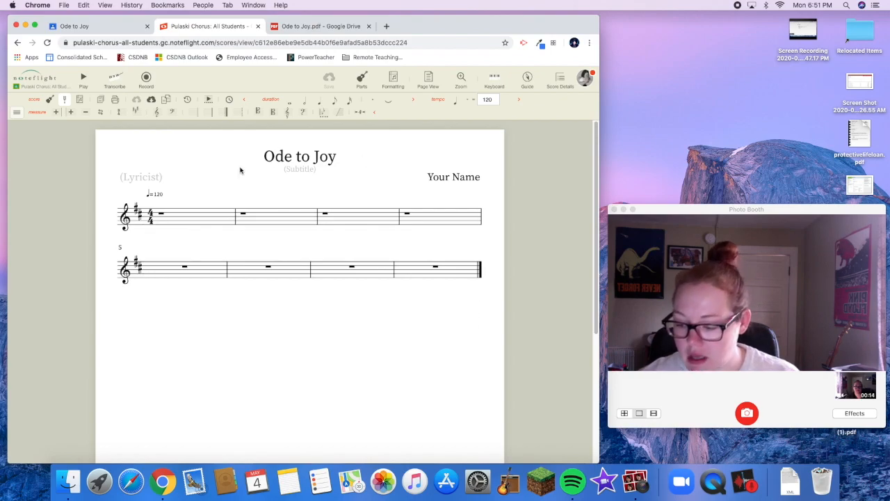
# Replace the "Your Name" composer placeholder on the score with the person's title and surname
pyautogui.click(454, 178)
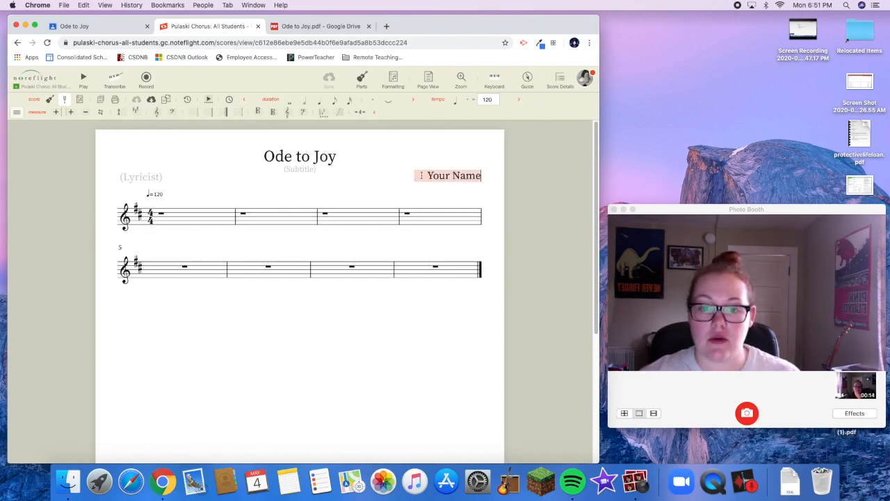
pyautogui.moveTo(421, 175); pyautogui.dragTo(521, 177)
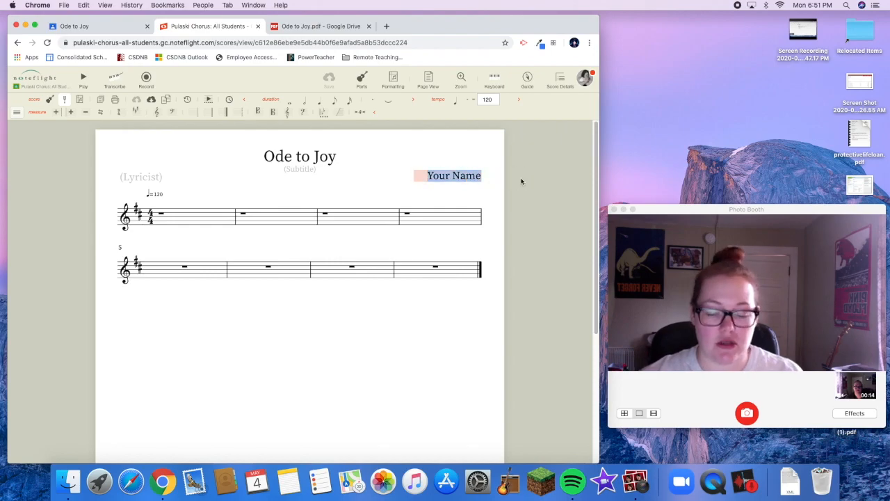
pyautogui.press('BackSpace')
pyautogui.write('Mrs. ga')
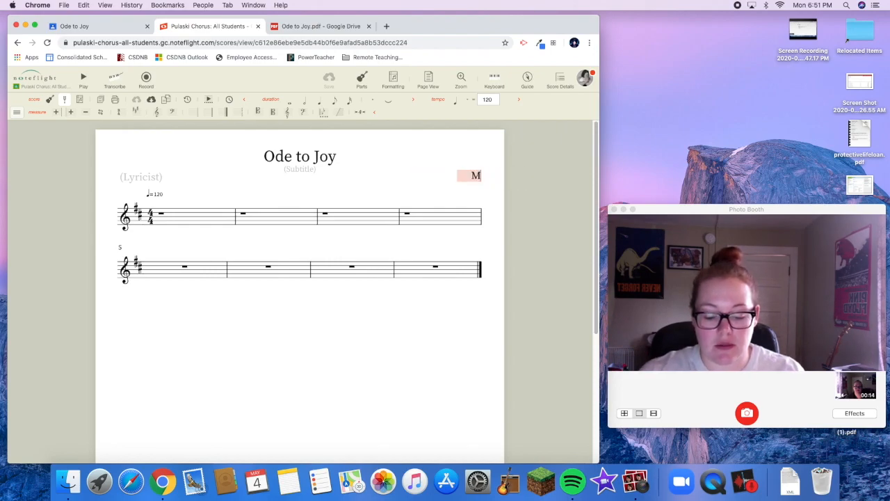
pyautogui.press('BackSpace')
pyautogui.press('BackSpace')
pyautogui.write('Galster')
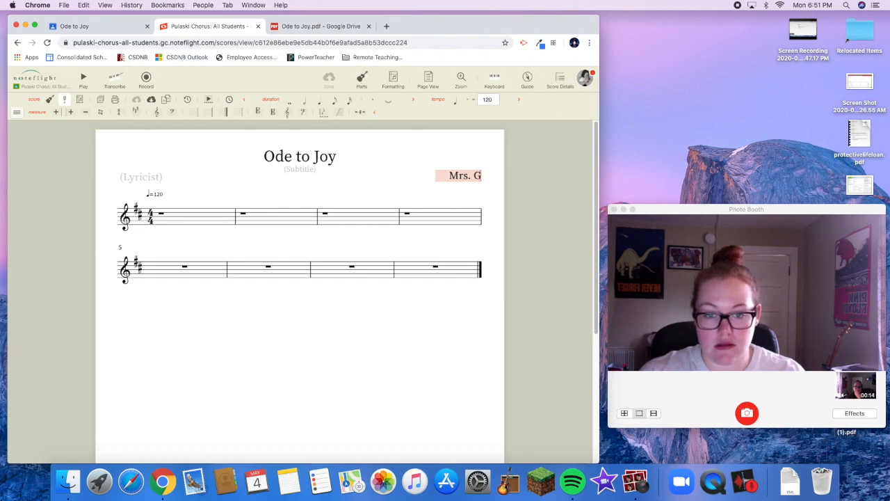
pyautogui.click(412, 160)
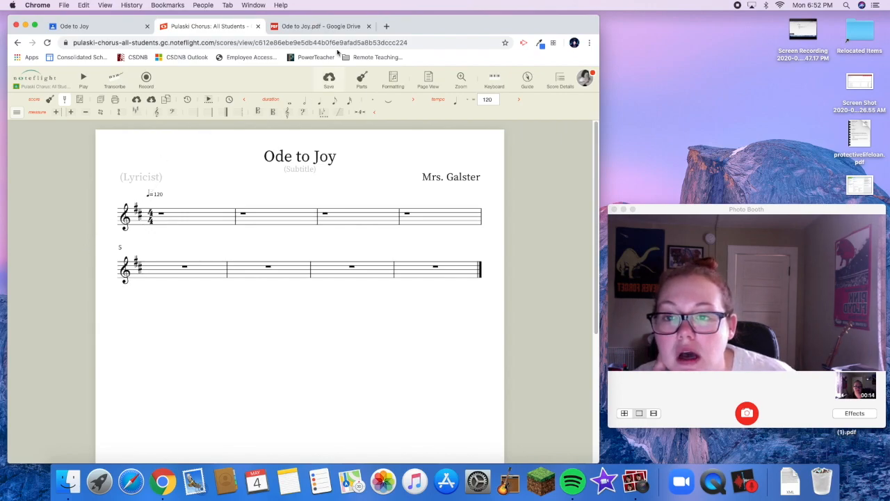
# Fill measure 1 of the score with the quarter notes F, F, G and A, following the Ode to Joy PDF
pyautogui.click(291, 28)
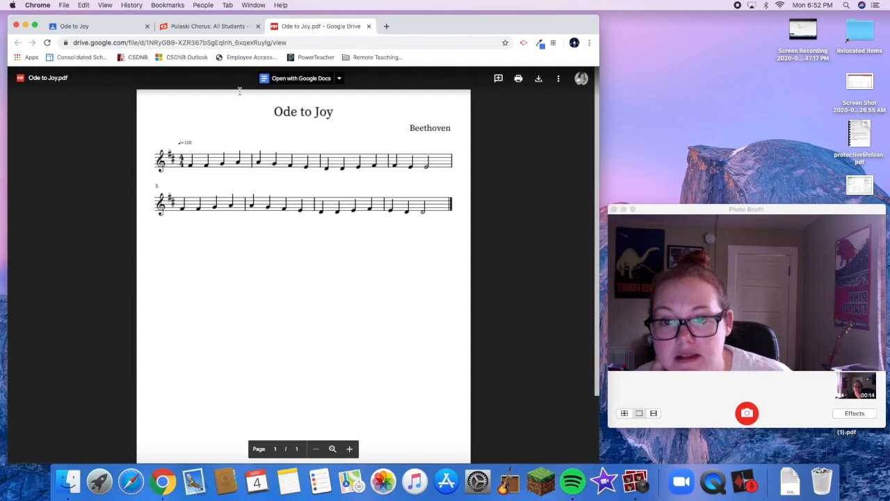
pyautogui.click(208, 26)
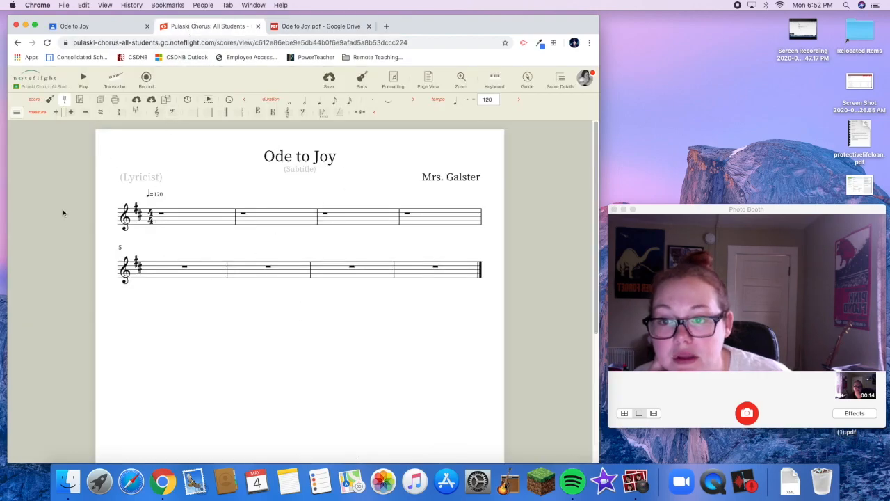
pyautogui.click(161, 215)
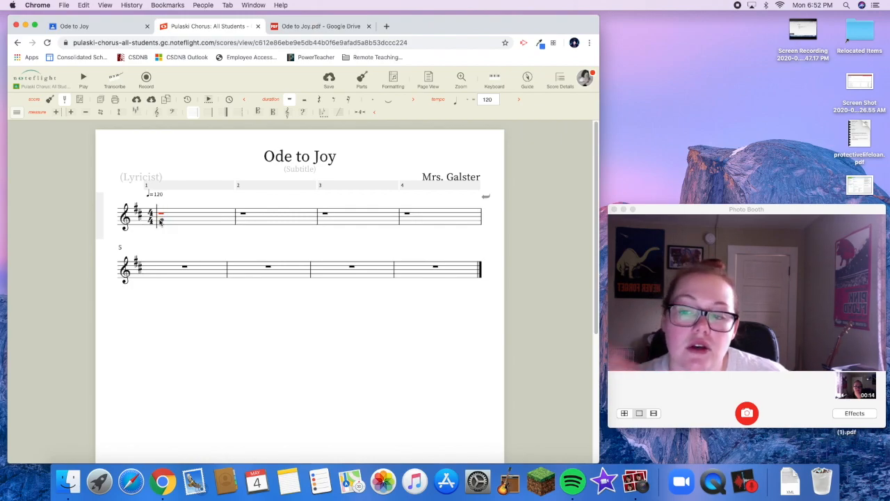
pyautogui.click(306, 26)
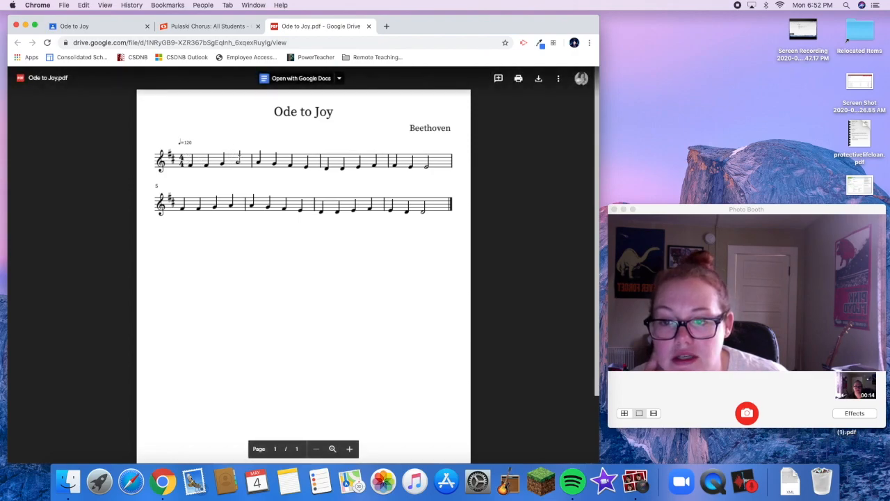
pyautogui.click(200, 26)
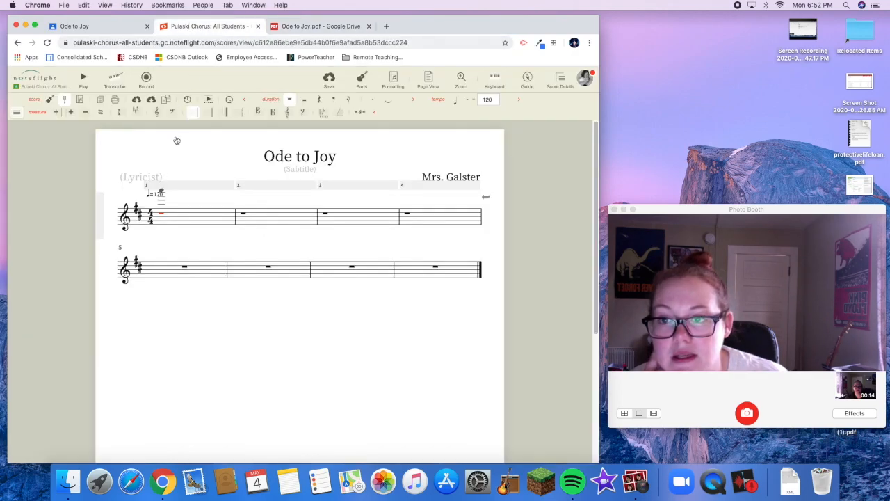
pyautogui.click(160, 223)
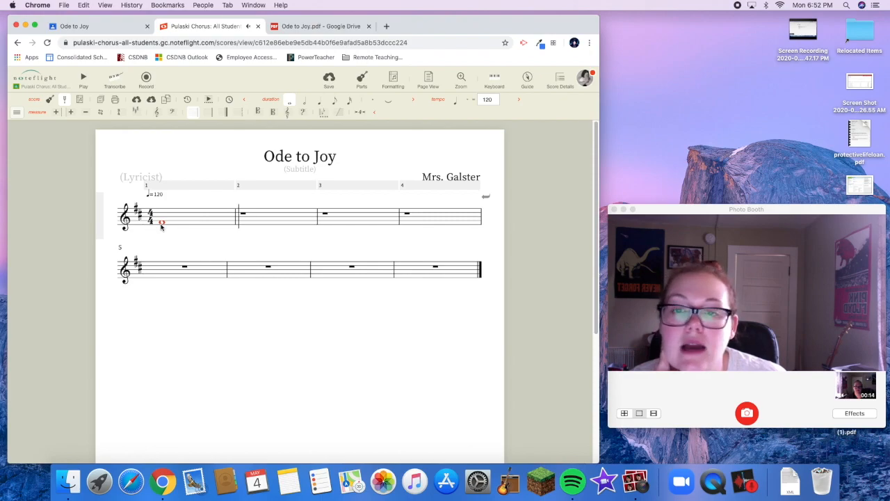
pyautogui.click(323, 105)
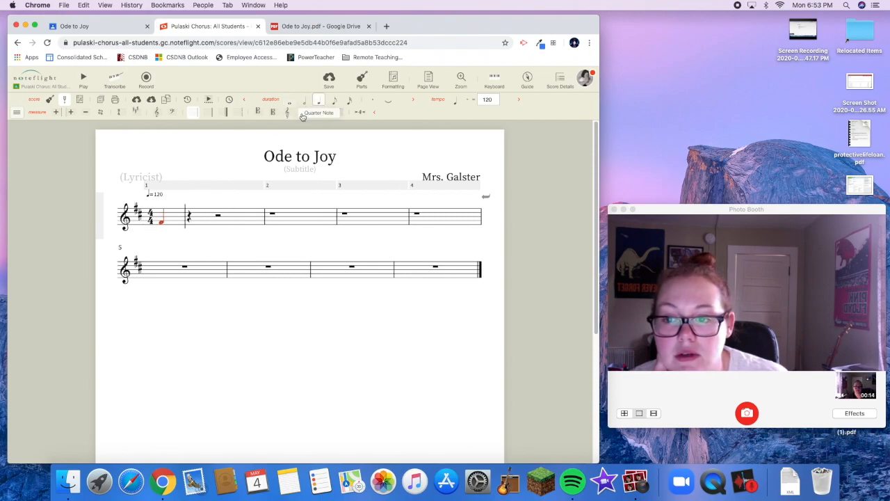
pyautogui.click(189, 224)
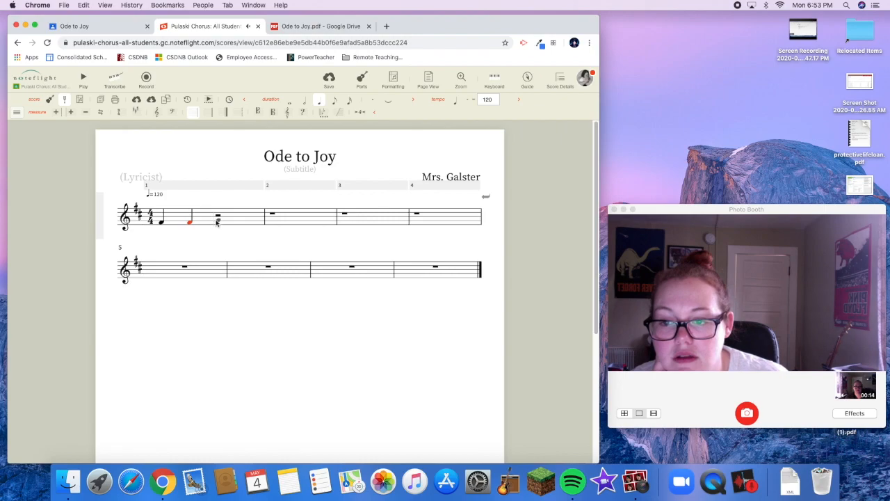
pyautogui.click(216, 222)
pyautogui.click(244, 220)
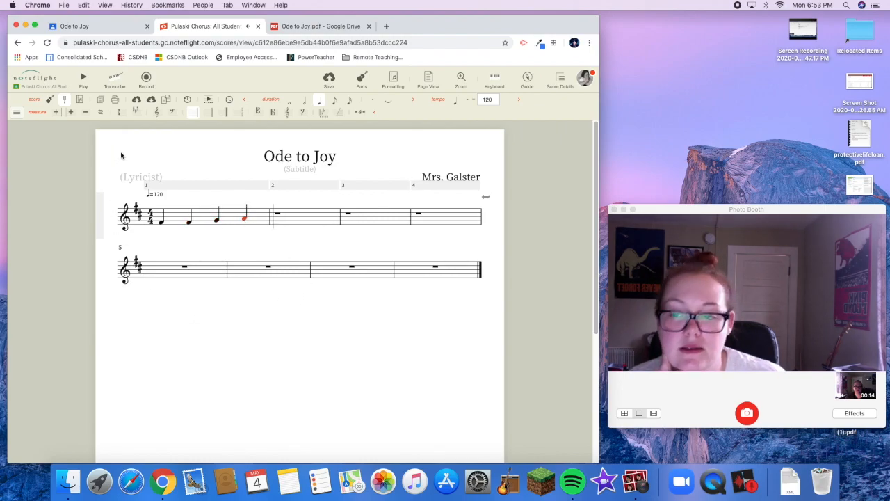
# Check measure 2 in the PDF and enter its quarter notes A, G, F and E in the score
pyautogui.click(285, 28)
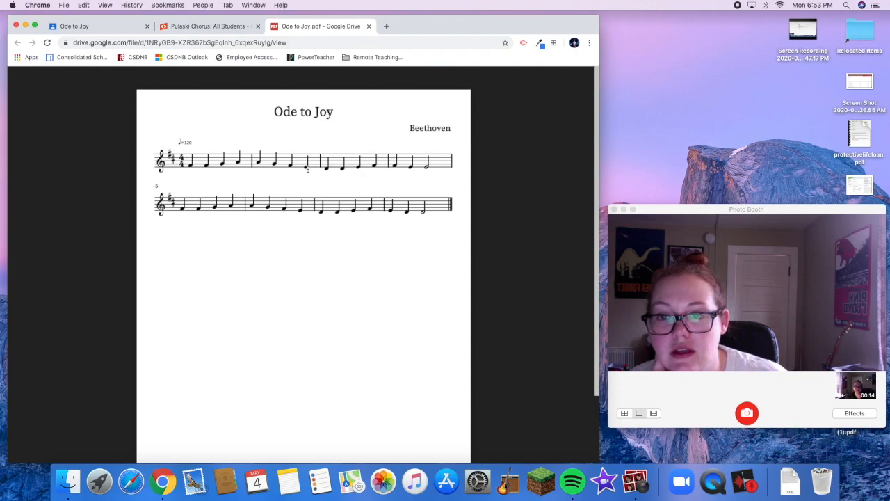
pyautogui.click(201, 26)
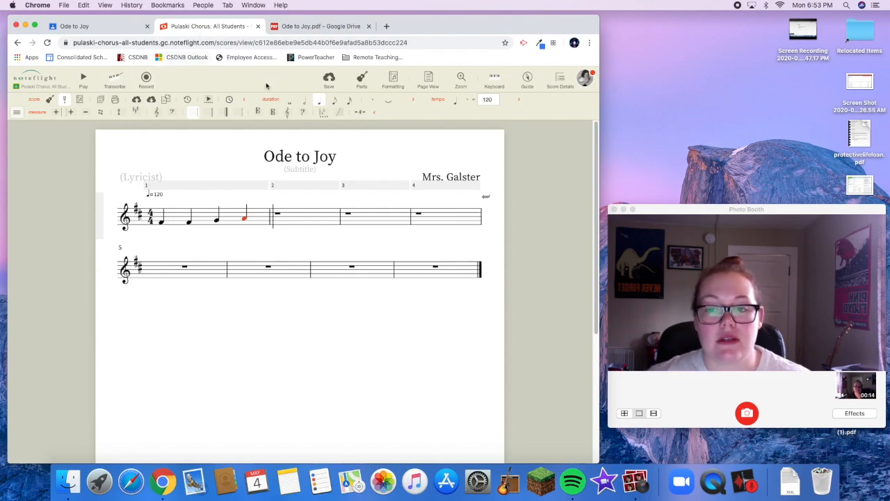
pyautogui.click(275, 216)
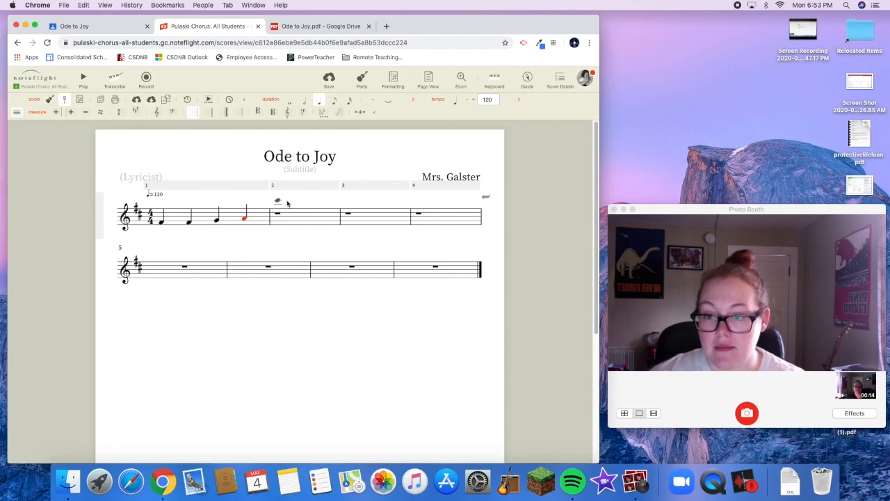
pyautogui.press('a')
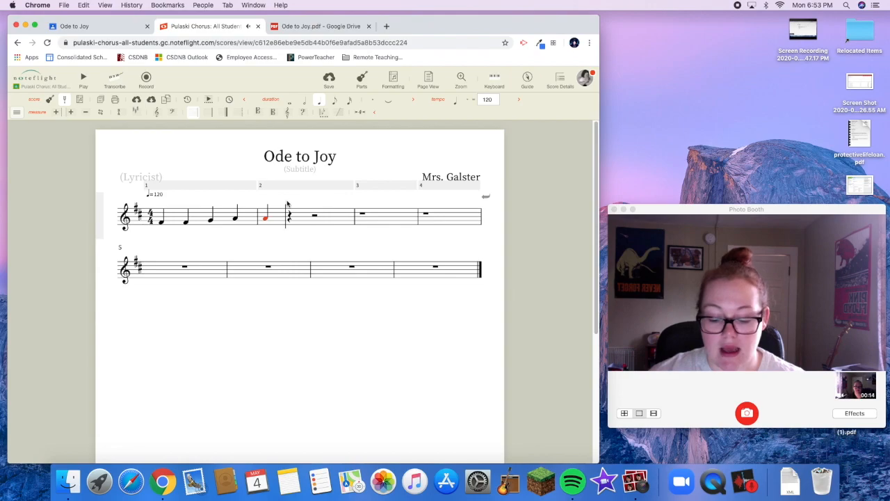
pyautogui.press('g')
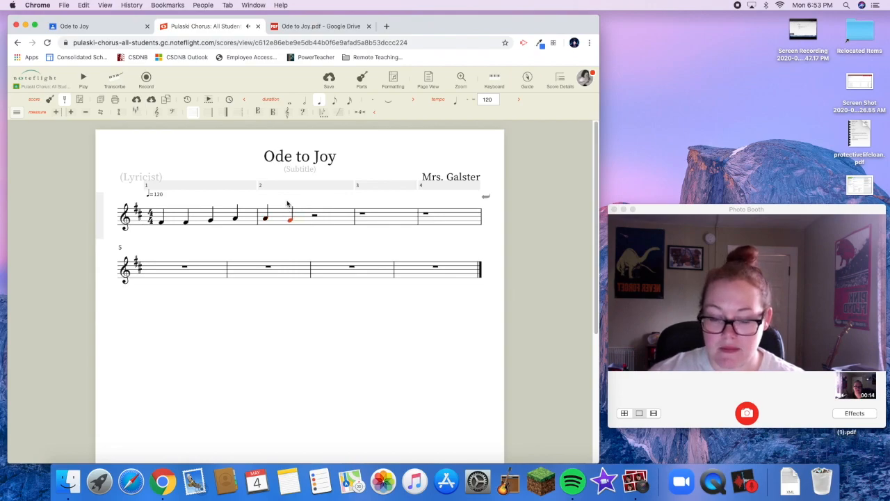
pyautogui.press('f')
pyautogui.press('e')
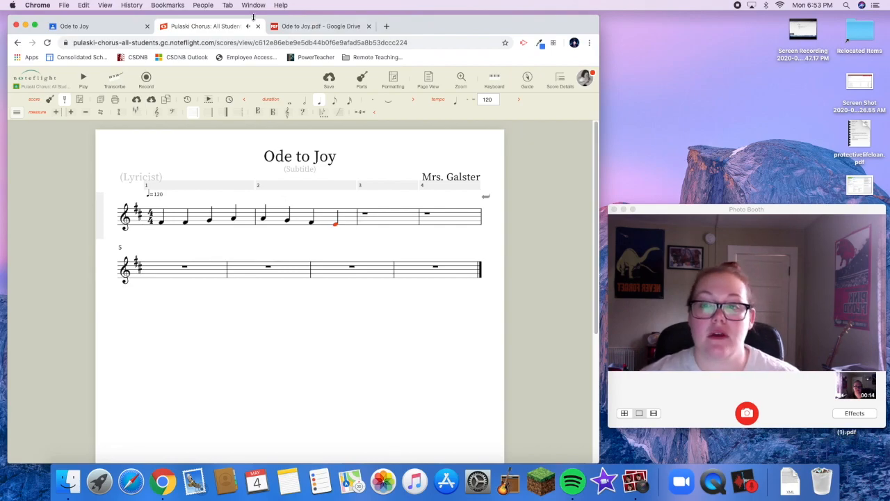
# Try moving the last note of measure 2 down to C and compare it with the PDF
pyautogui.click(317, 27)
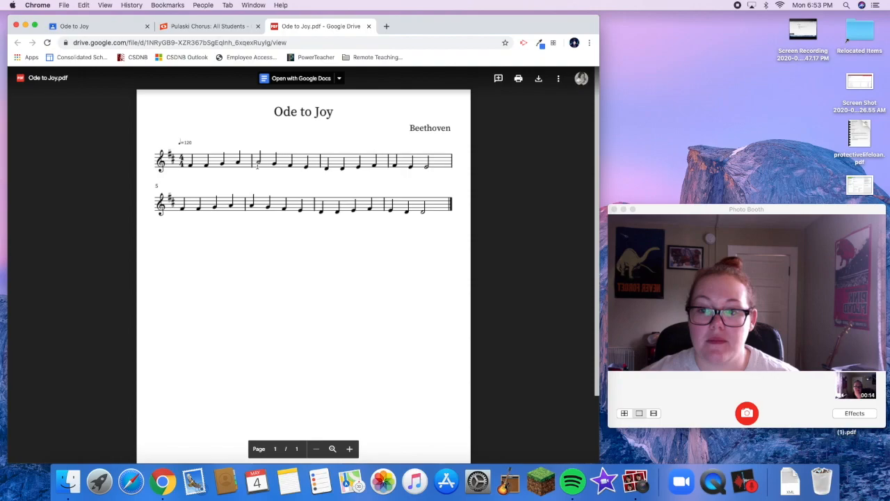
pyautogui.click(220, 26)
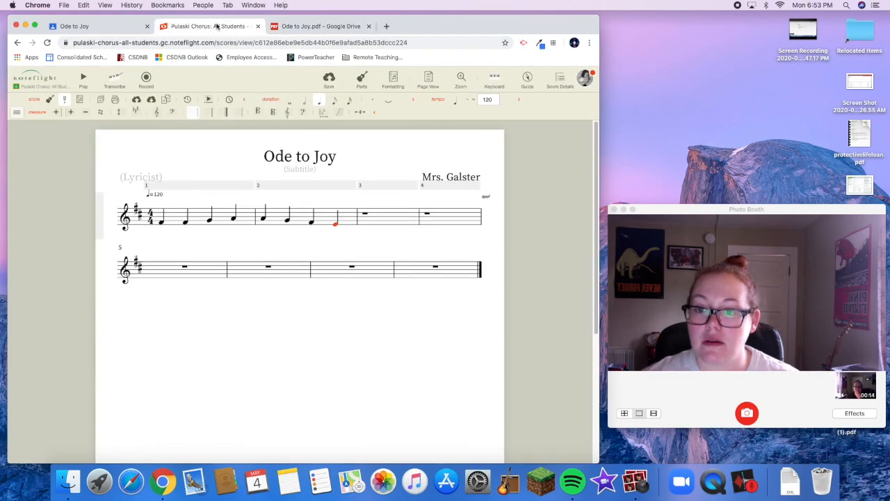
pyautogui.click(334, 228)
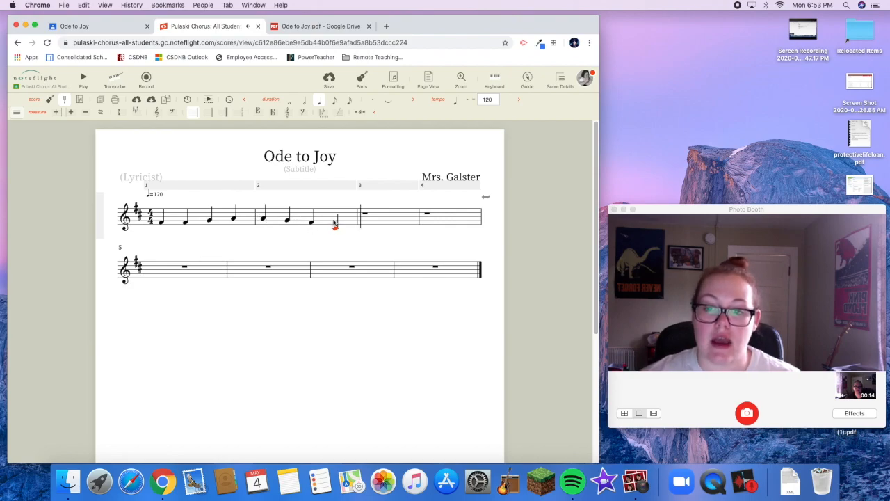
pyautogui.click(321, 25)
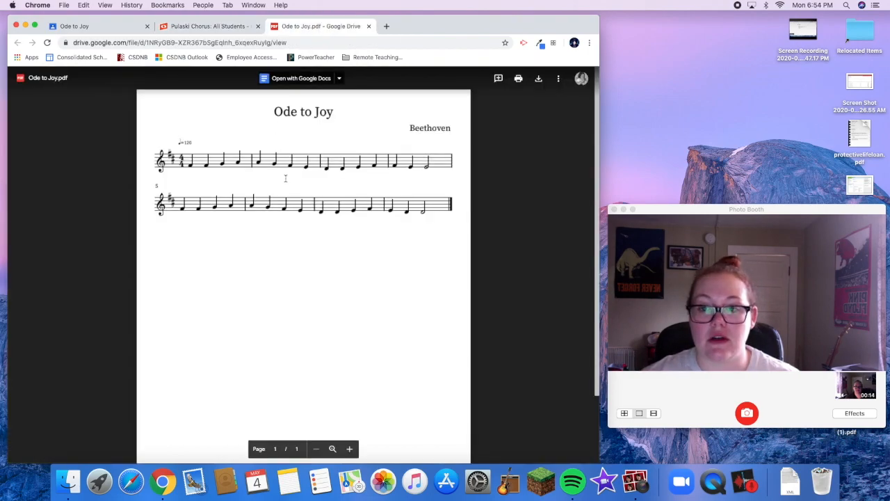
pyautogui.click(209, 25)
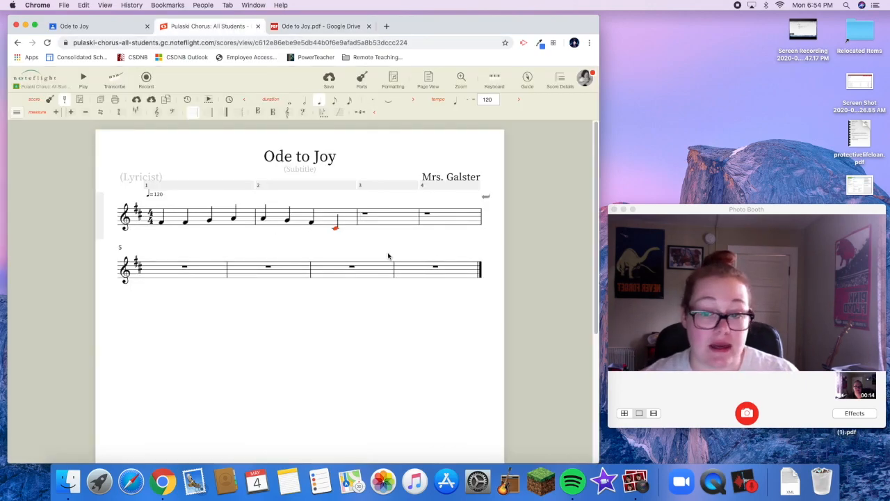
# Replace the last note of measure 2 with a rest and re-enter it as a quarter note E
pyautogui.press('r')
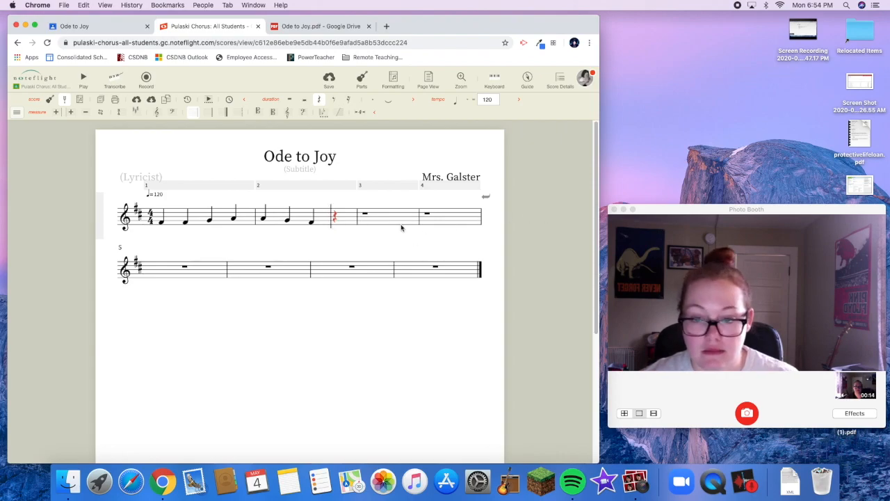
pyautogui.click(334, 228)
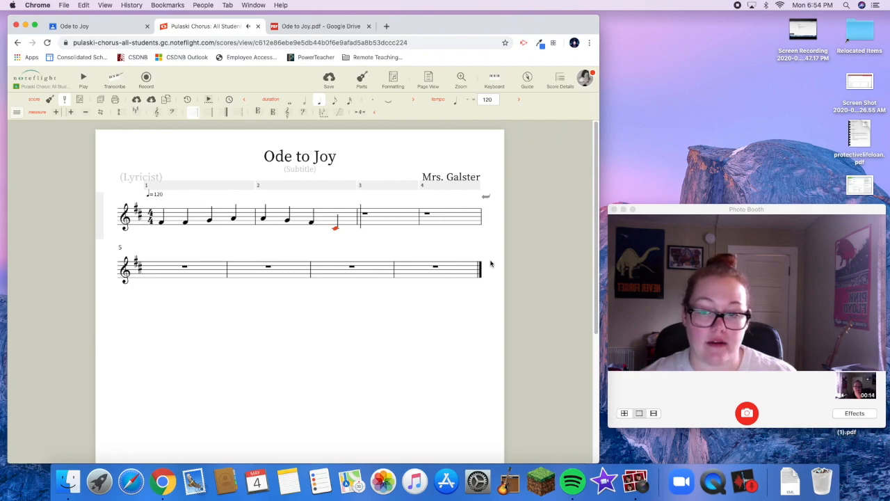
pyautogui.press('Up')
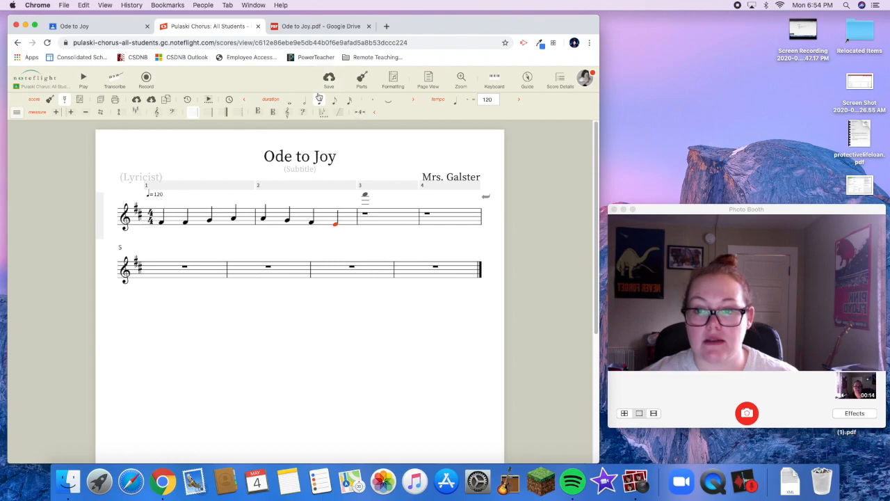
# Check measure 3 in the Ode to Joy PDF and enter its quarter notes D, D, E and F in the score
pyautogui.click(281, 27)
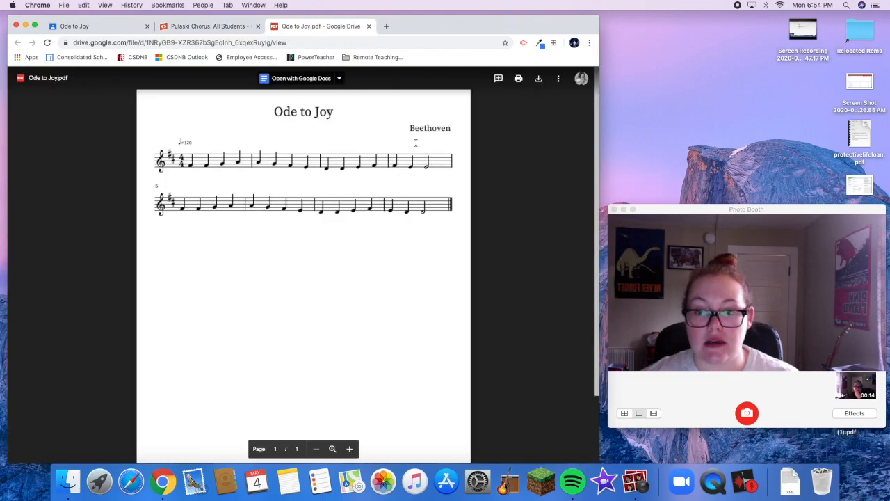
pyautogui.click(217, 28)
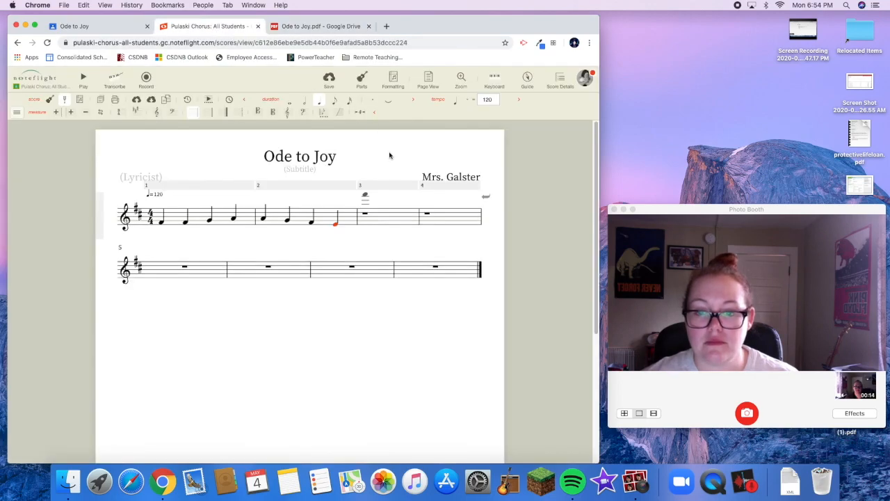
pyautogui.press('d')
pyautogui.press('d')
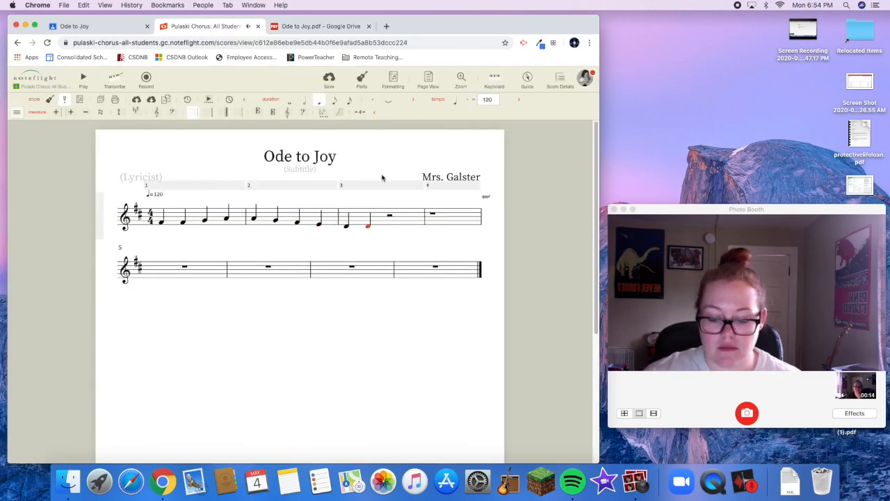
pyautogui.press('e')
pyautogui.press('f')
pyautogui.press('f')
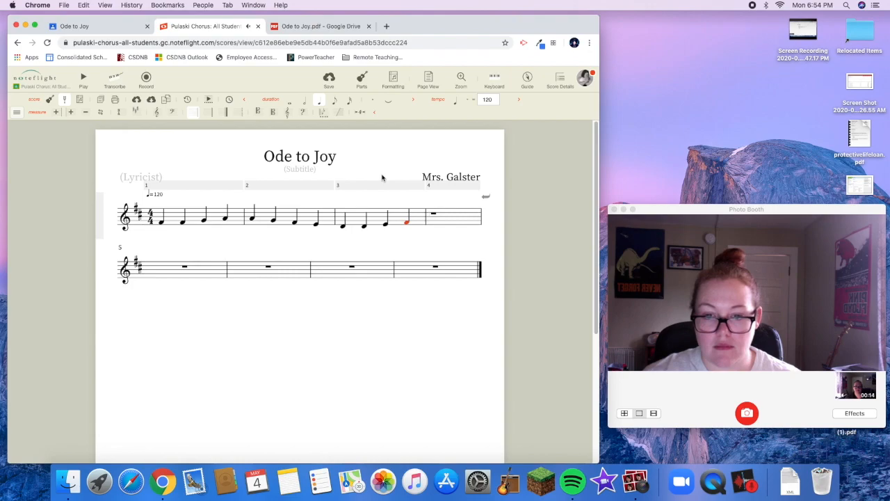
# Fill measure 4 with quarter notes F and E and a half note E, checking the rhythm against the PDF
pyautogui.press('e')
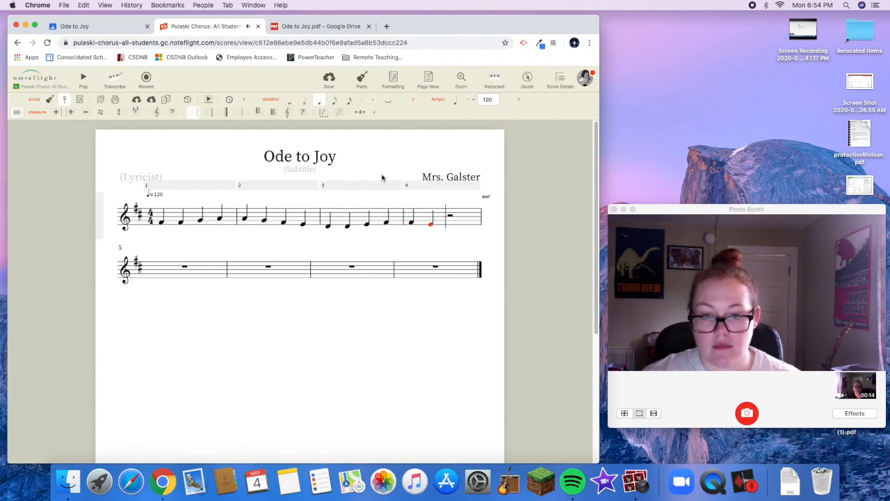
pyautogui.press('d')
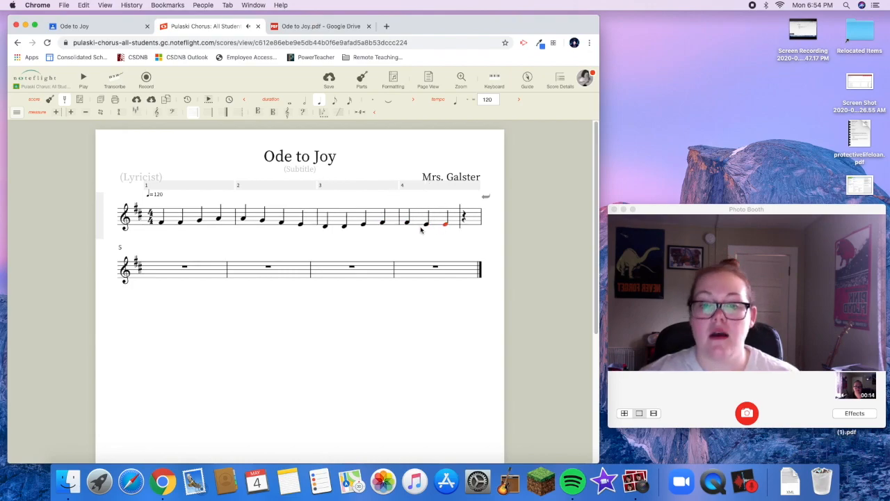
pyautogui.click(335, 27)
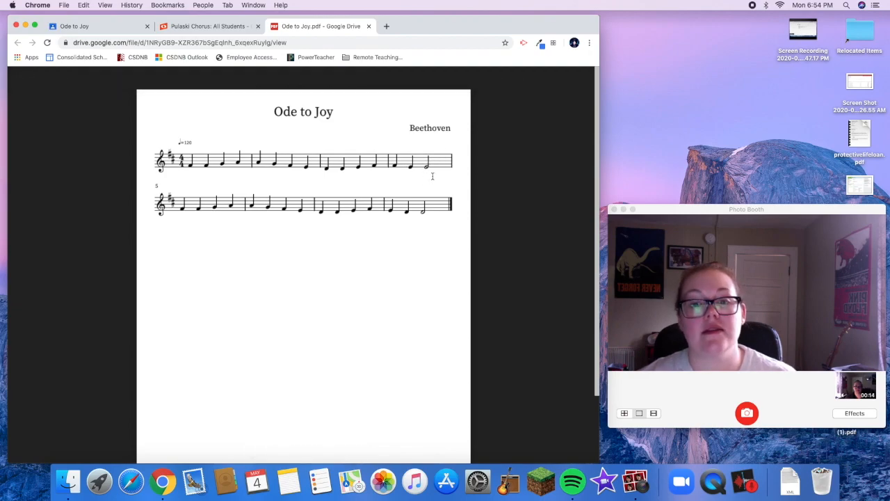
pyautogui.click(198, 30)
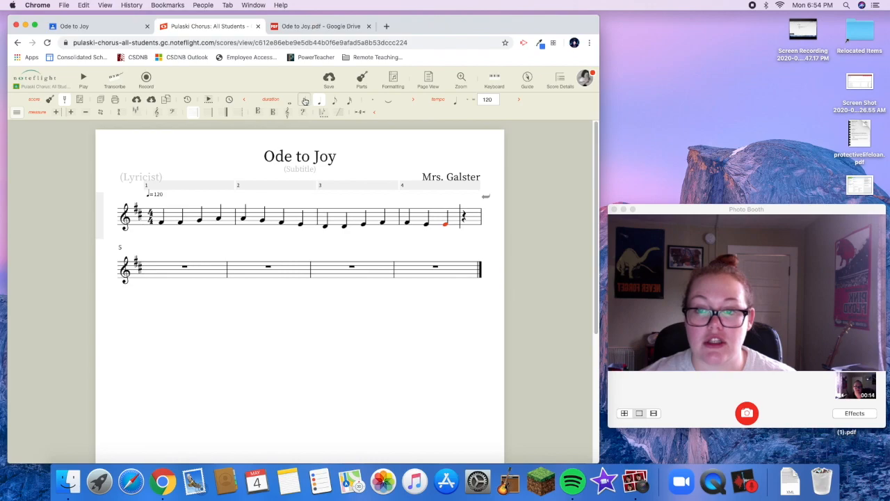
pyautogui.click(304, 104)
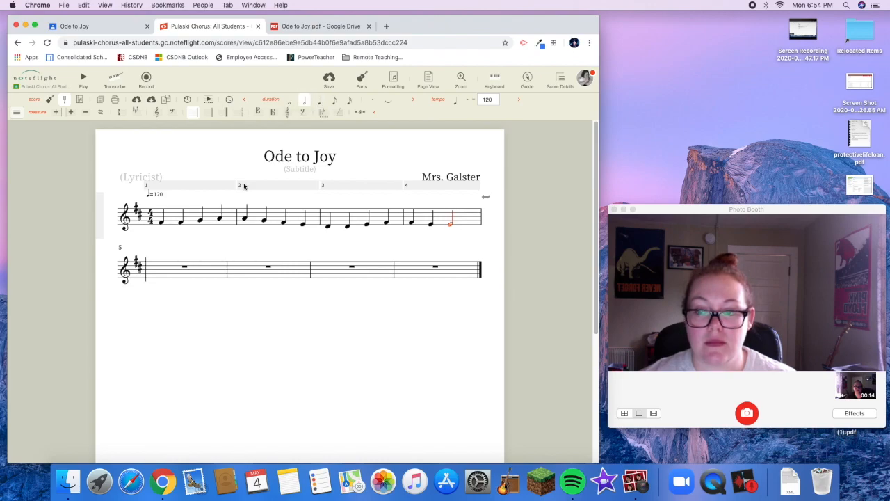
# Review the second line in the PDF and fill measure 5 of the score with quarter notes F, F, G and A
pyautogui.click(306, 28)
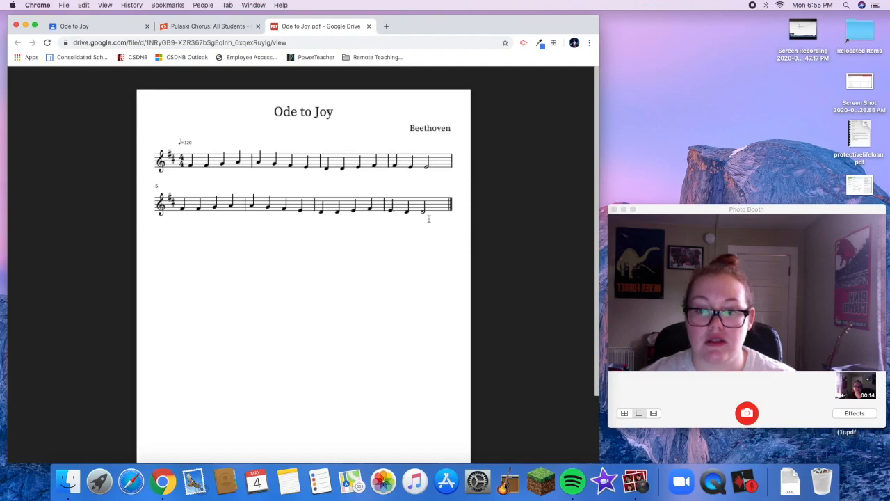
pyautogui.click(178, 26)
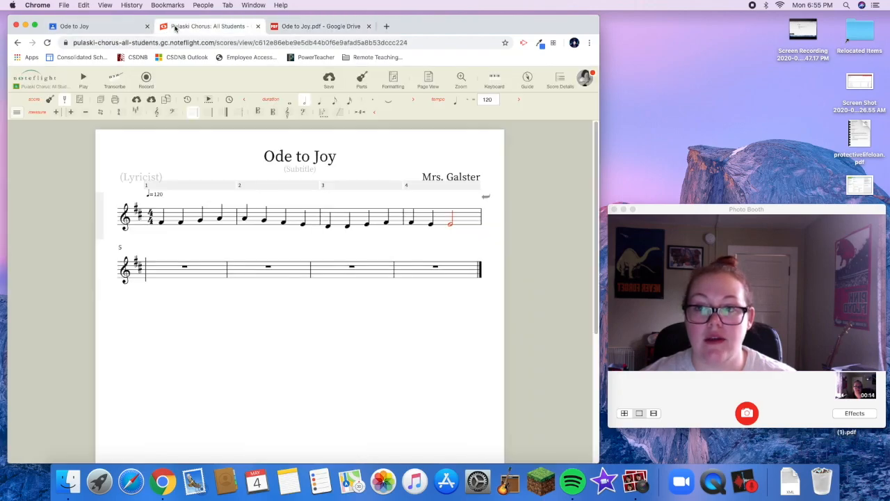
pyautogui.click(155, 278)
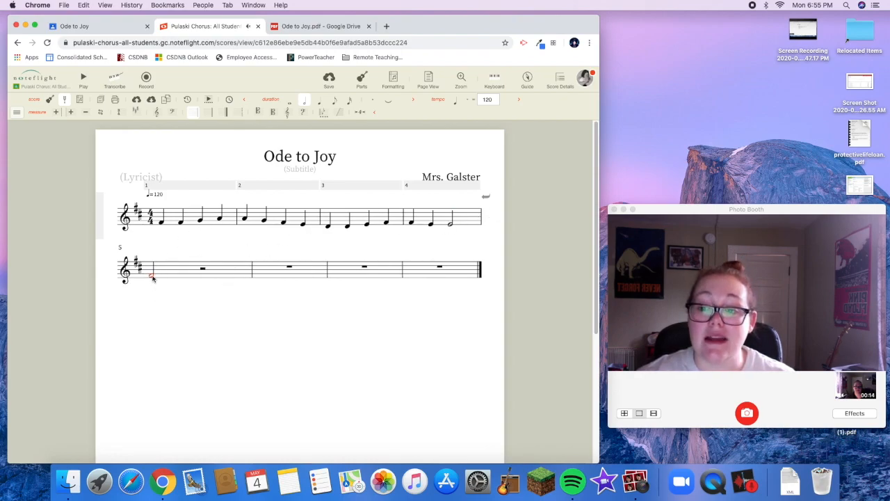
pyautogui.click(320, 103)
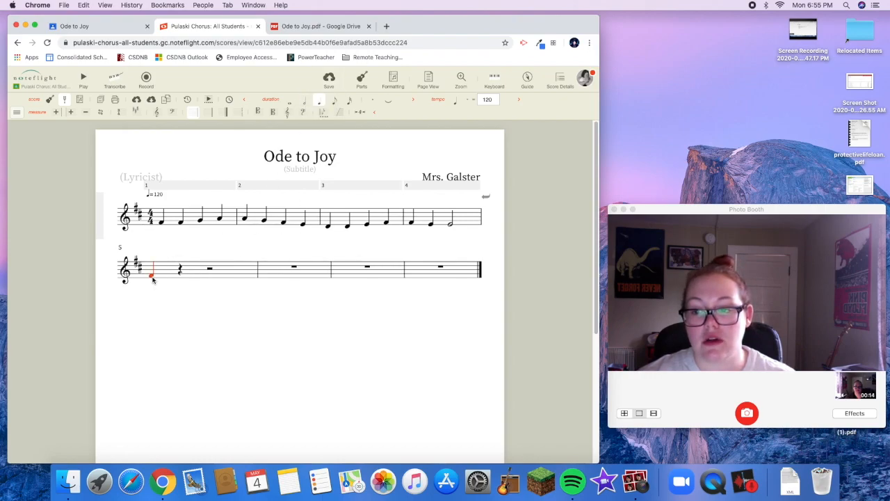
pyautogui.press('f')
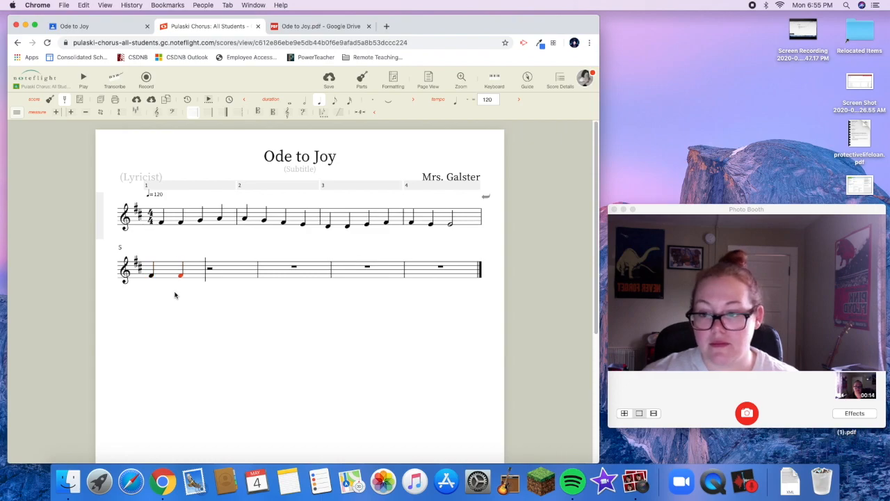
pyautogui.press('g')
pyautogui.press('a')
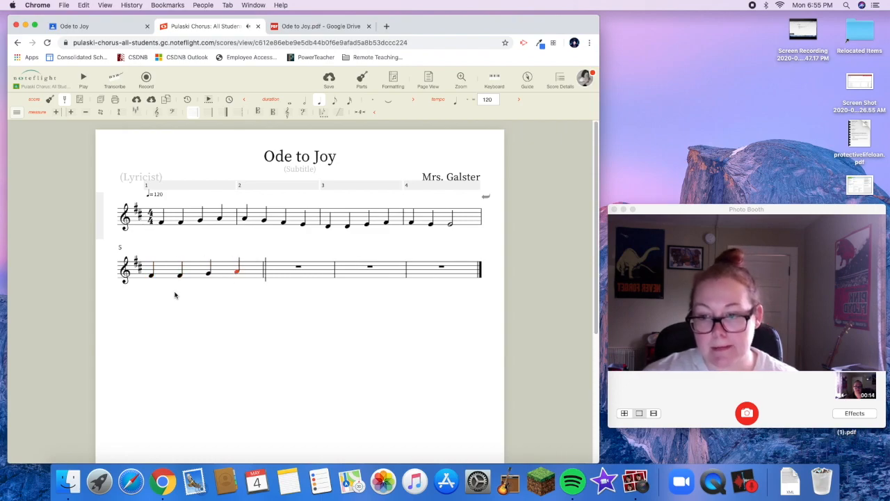
# Enter the quarter notes A, G, F and E in measure 6
pyautogui.press('a')
pyautogui.press('g')
pyautogui.press('f')
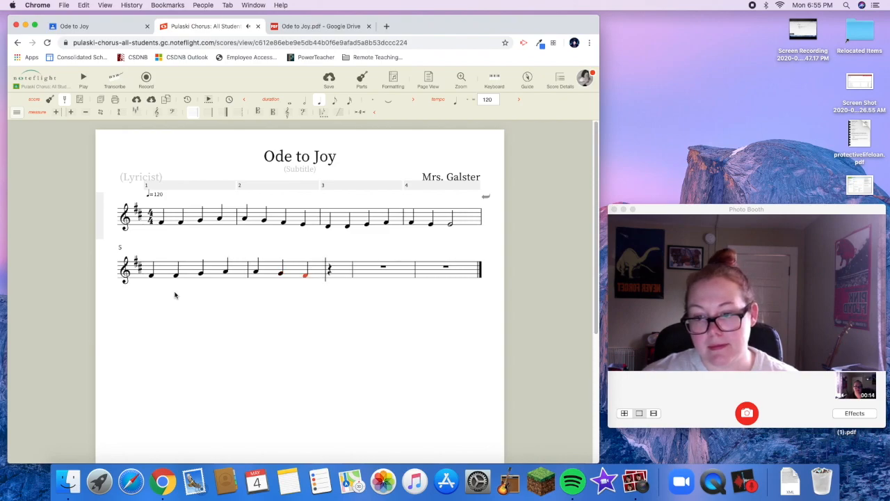
pyautogui.press('e')
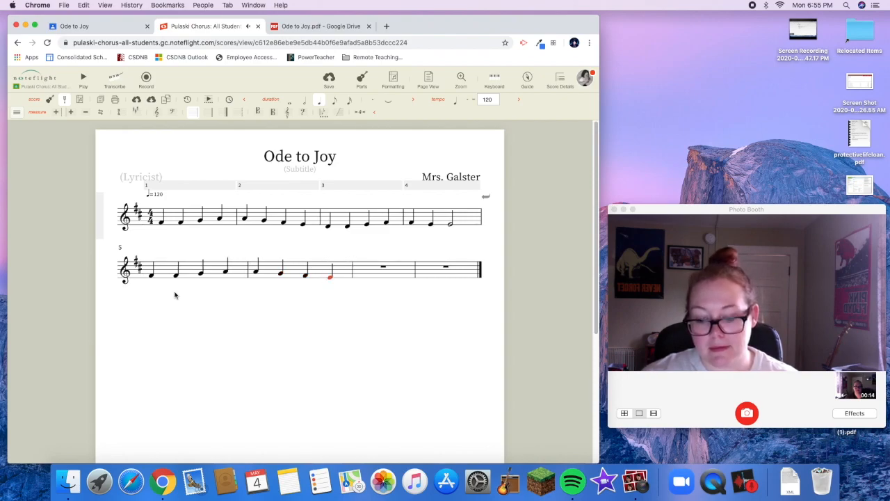
# Enter the quarter notes D, D, E and F in measure 7
pyautogui.press('d')
pyautogui.press('c')
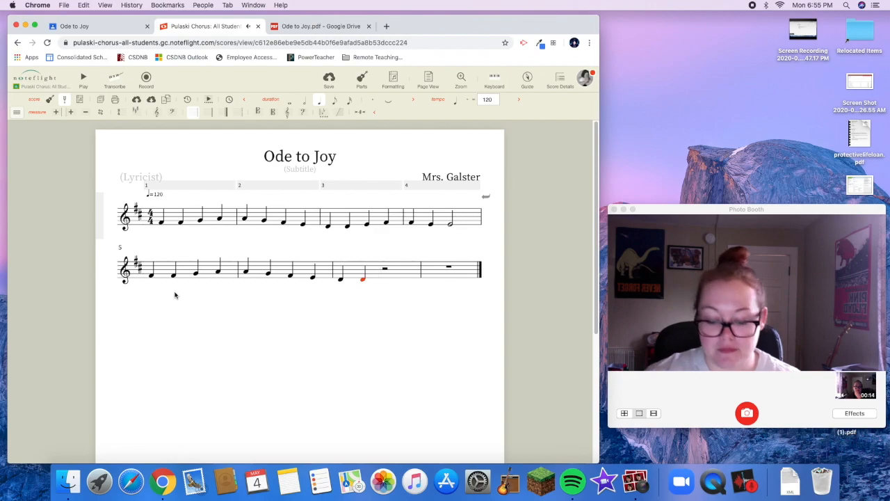
pyautogui.press('e')
pyautogui.press('f')
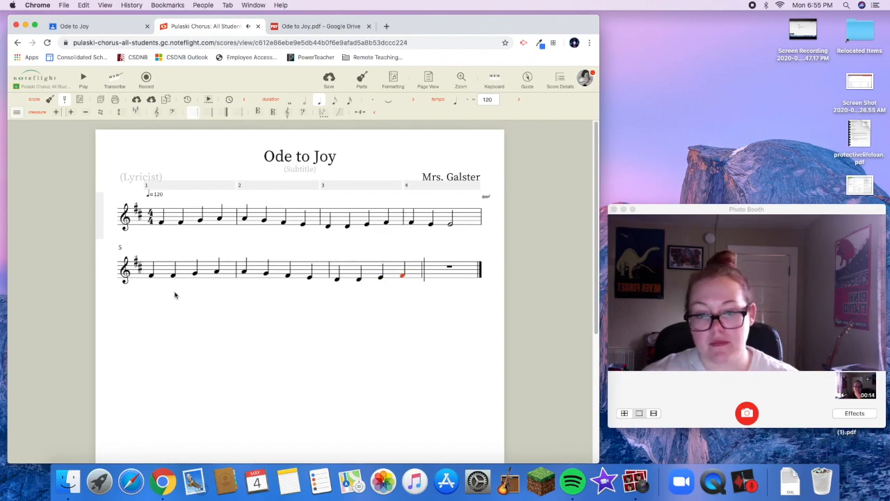
# Complete measure 8 with quarter notes E and D followed by a half note D
pyautogui.press('6')
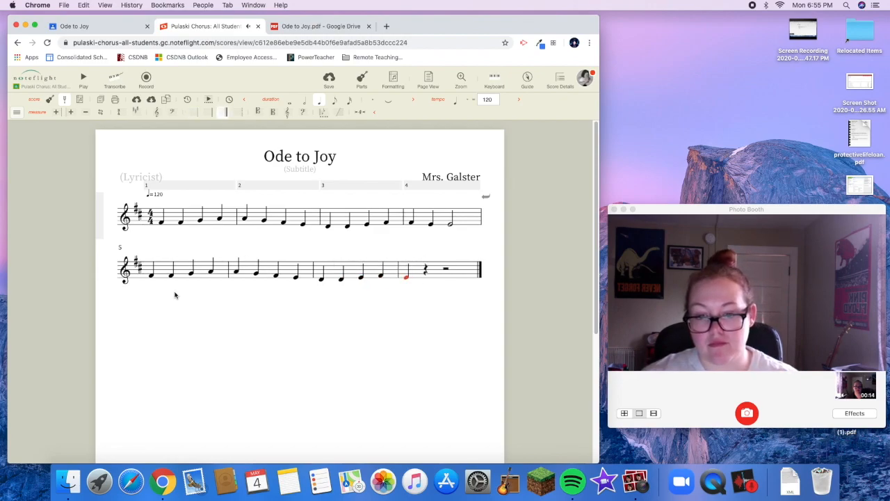
pyautogui.press('d')
pyautogui.press('d')
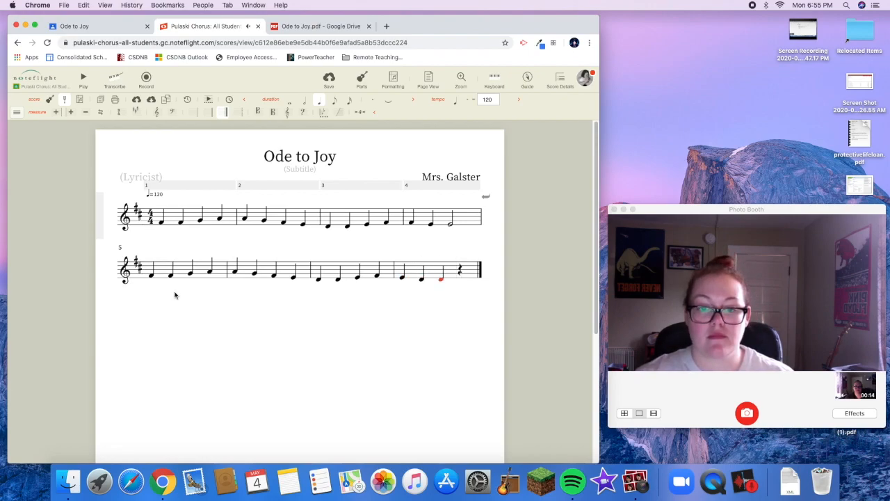
pyautogui.click(305, 104)
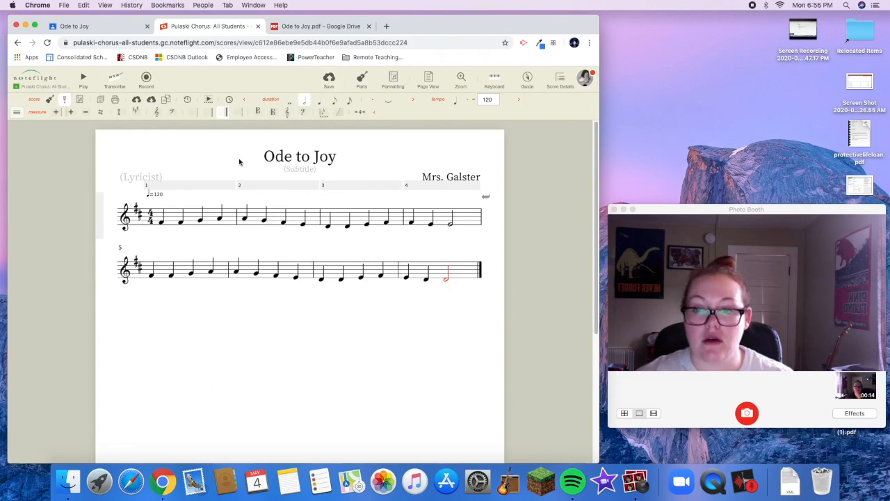
# Play the score back from the beginning and compare it with the Ode to Joy PDF
pyautogui.click(83, 78)
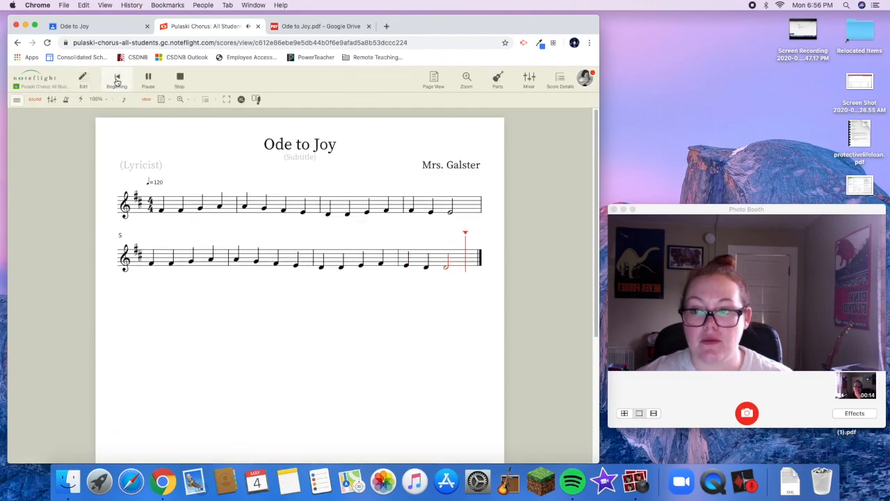
pyautogui.click(117, 80)
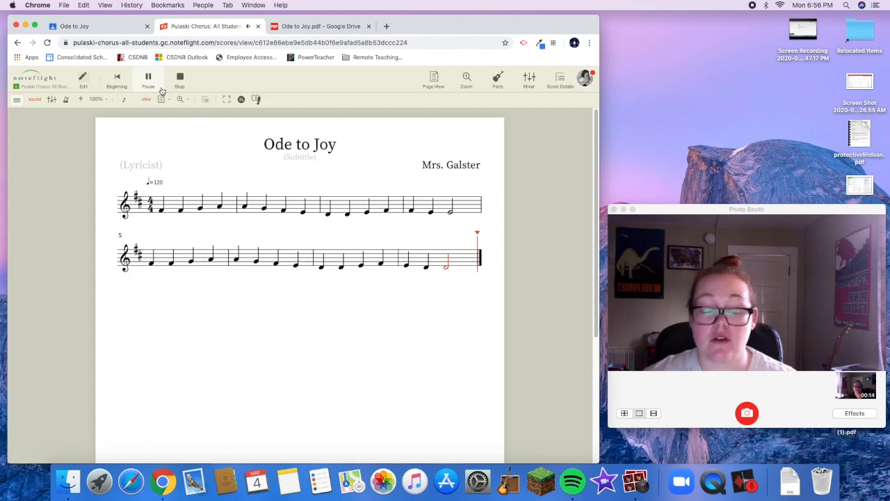
pyautogui.click(285, 26)
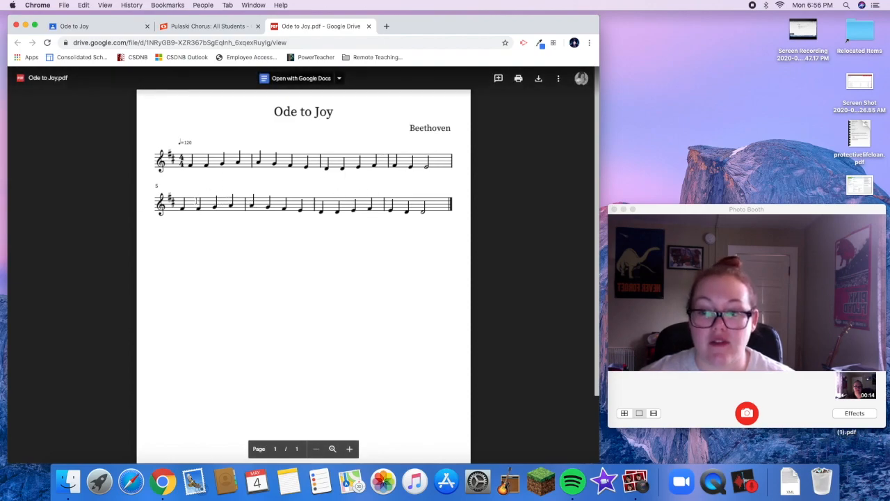
pyautogui.click(220, 29)
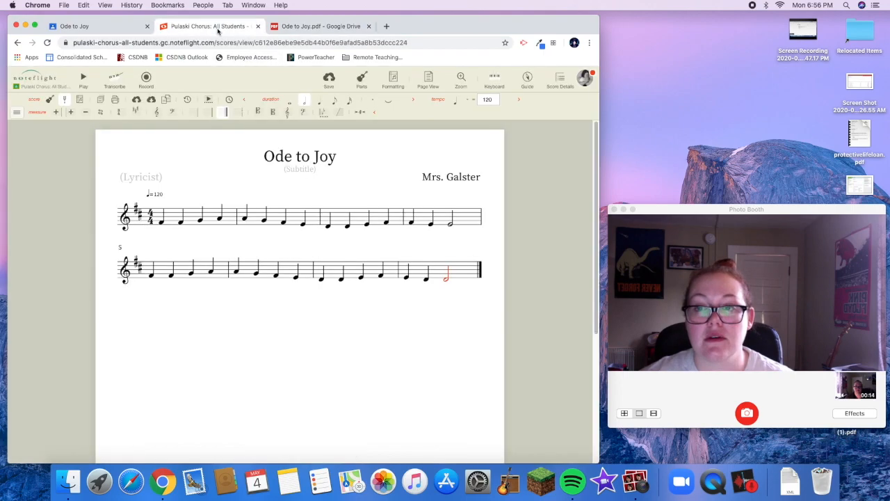
# Save the finished score and select its full web address
pyautogui.click(330, 80)
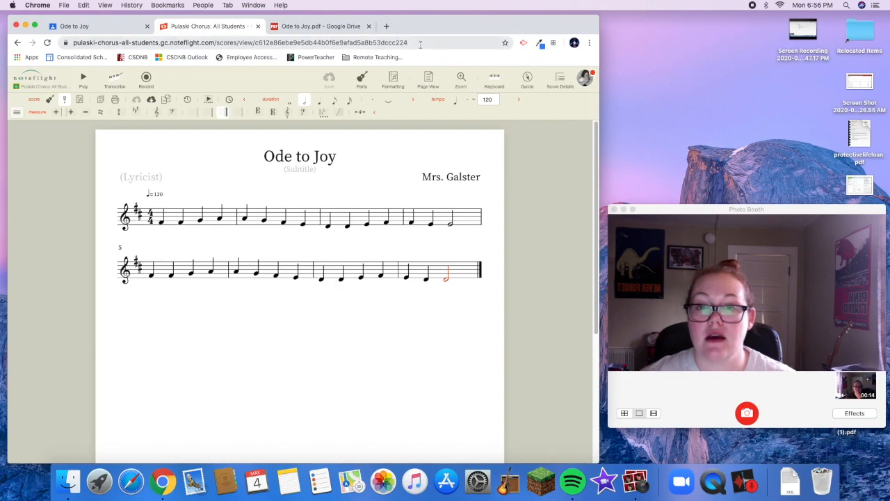
pyautogui.click(388, 42)
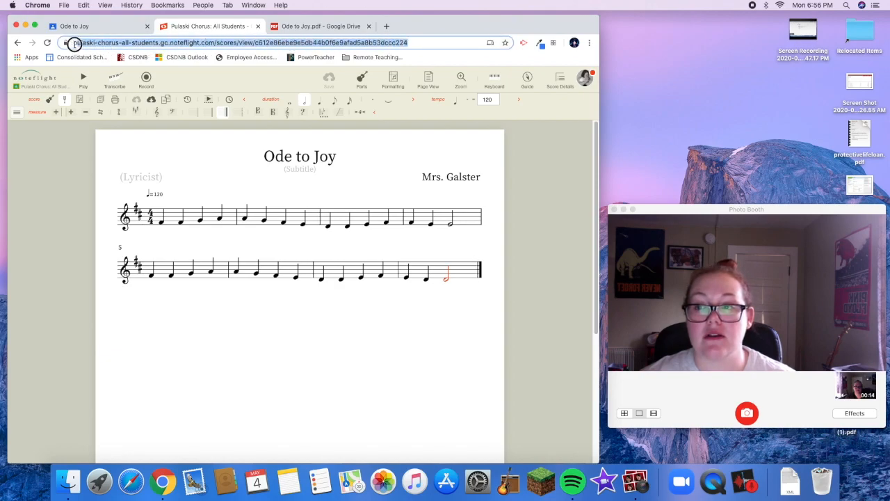